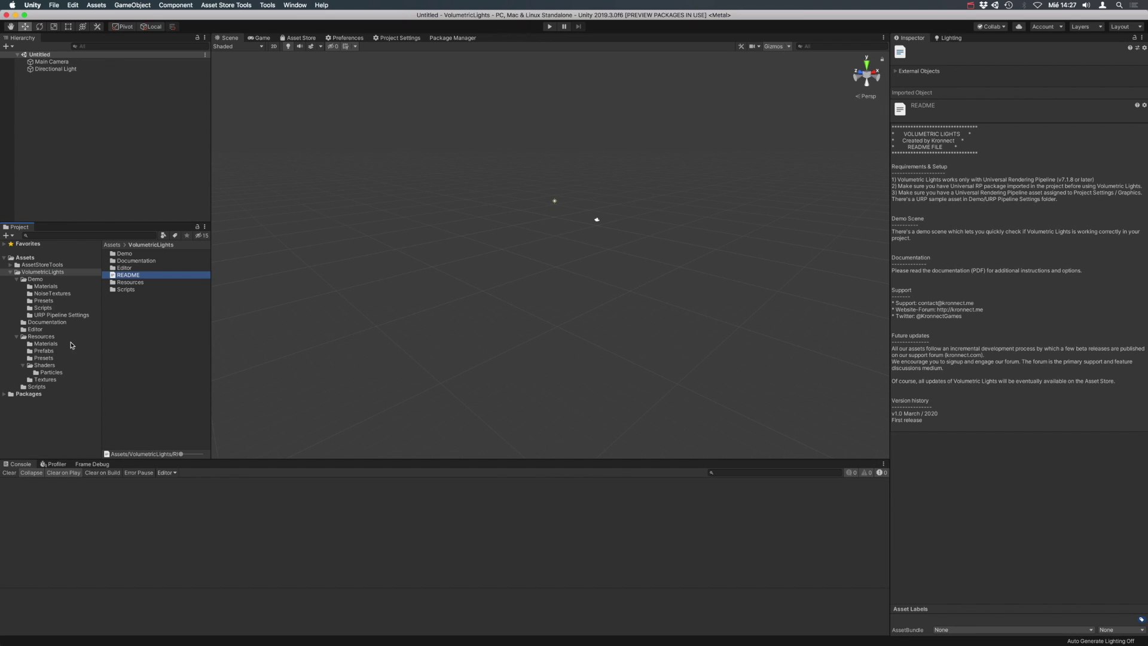
Open the QuickStartGuide PDF from the Documentation folder and browse its contents, introduction, requirements and setup pages.
click(58, 322)
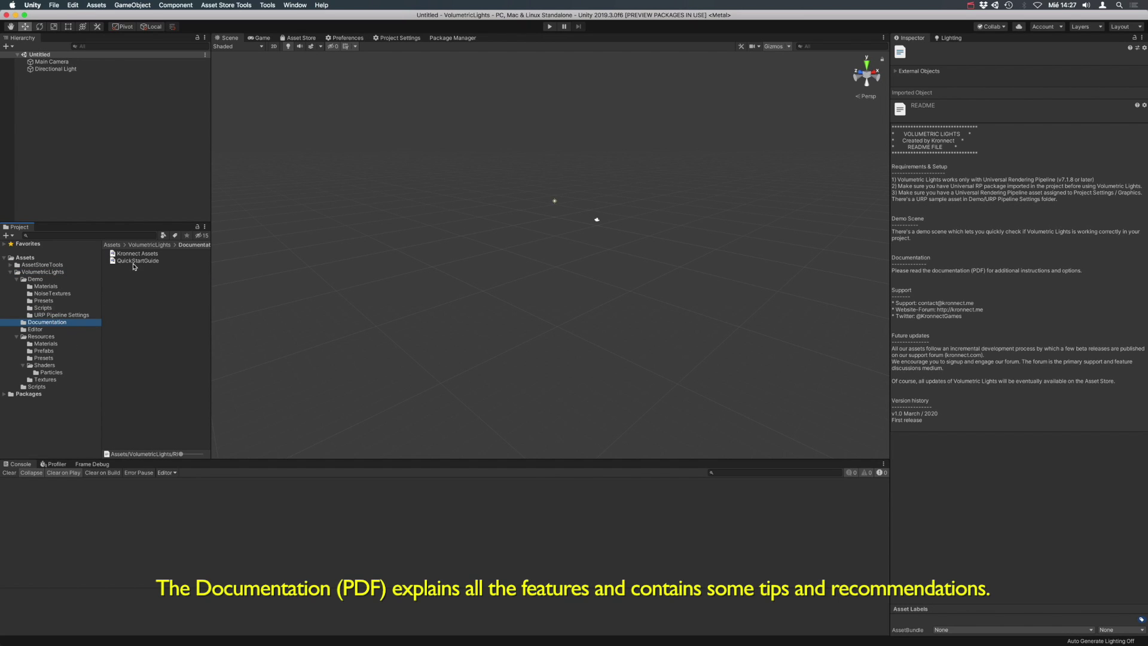
double_click(137, 261)
click(238, 276)
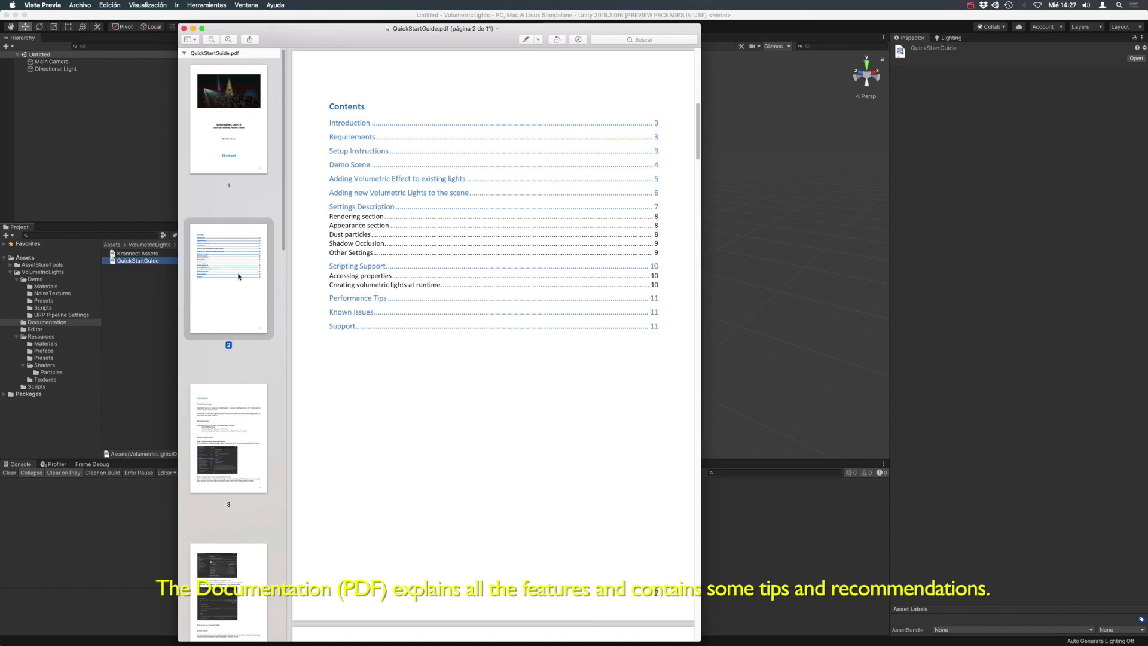
click(238, 405)
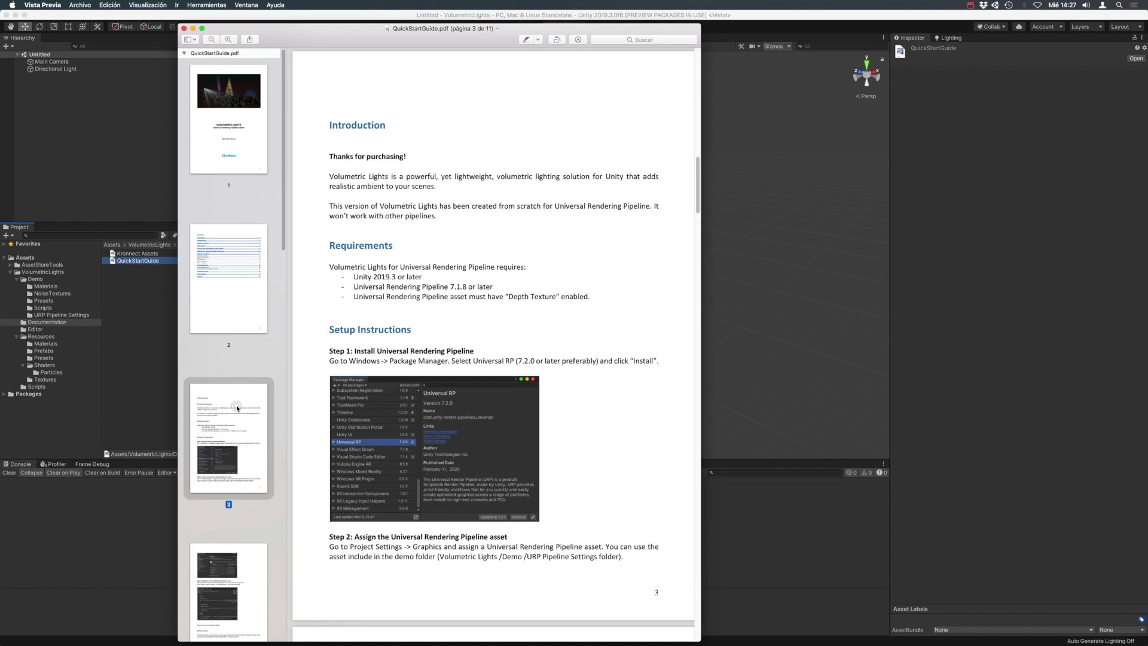
scroll(242, 403, down, 5)
scroll(242, 402, down, 3)
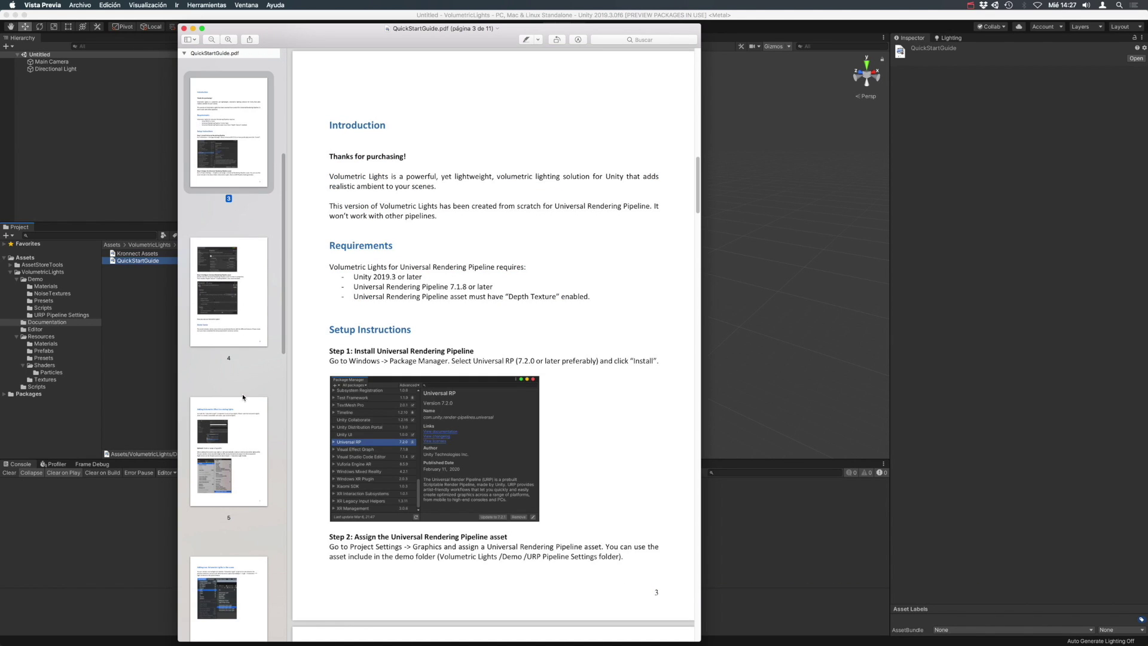
scroll(519, 361, down, 10)
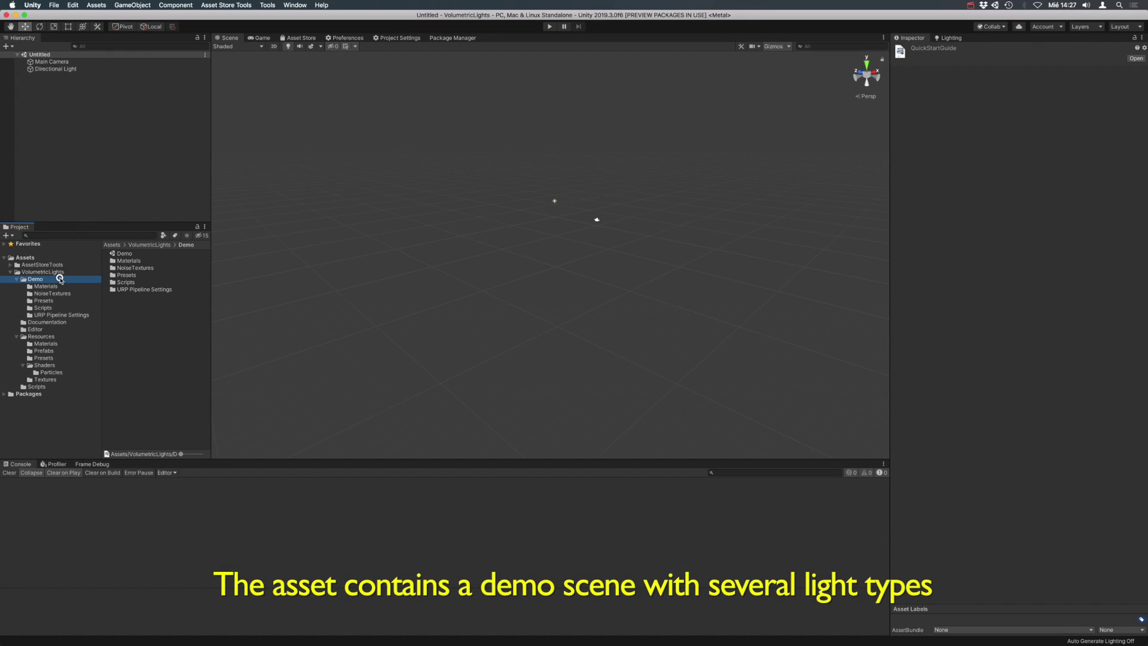
Open the Demo scene from the VolumetricLights Demo folder.
double_click(131, 254)
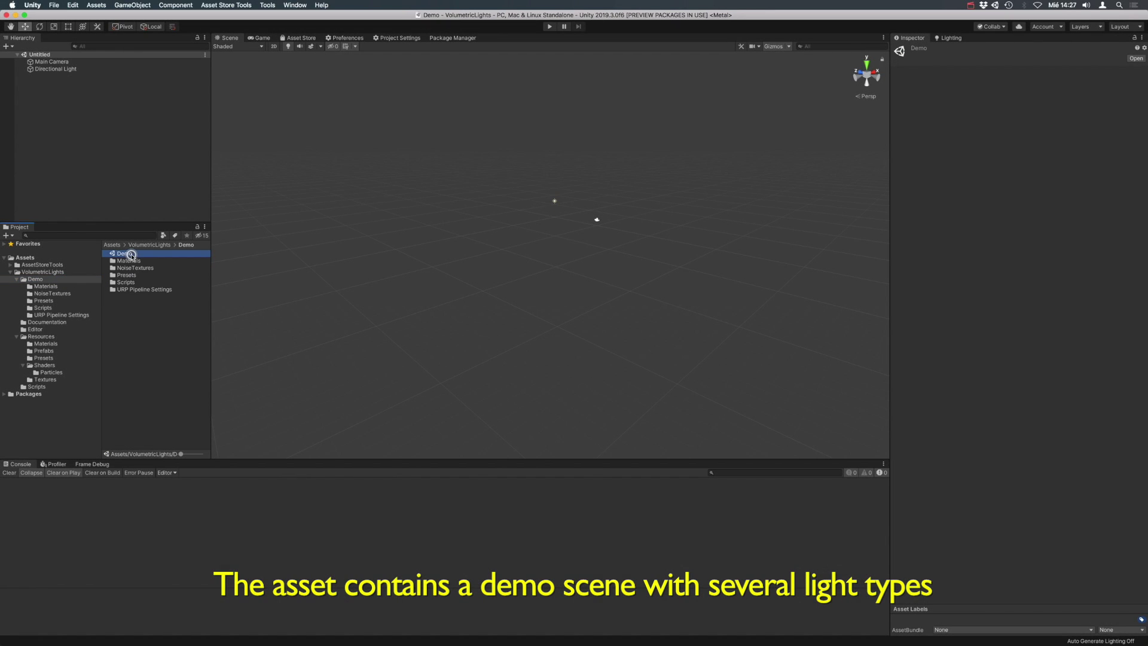
right_drag(544, 195, 154, 183)
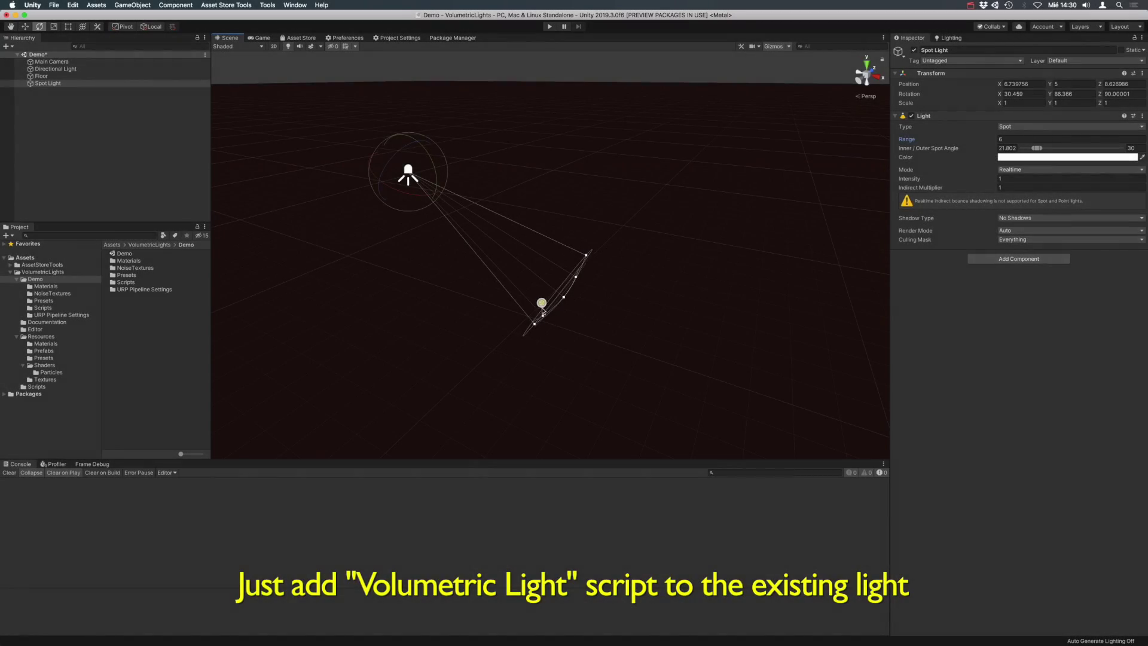
Add the Volumetric Light component to the existing Spot Light and adjust the light's intensity.
right_drag(542, 311, 648, 325)
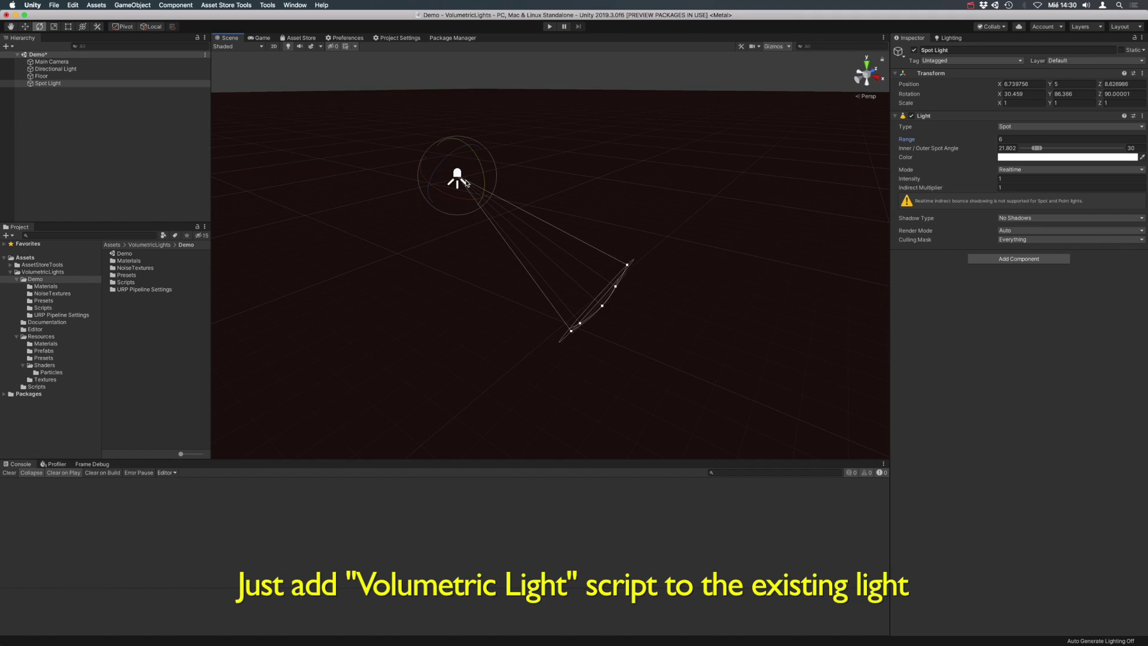
click(1017, 260)
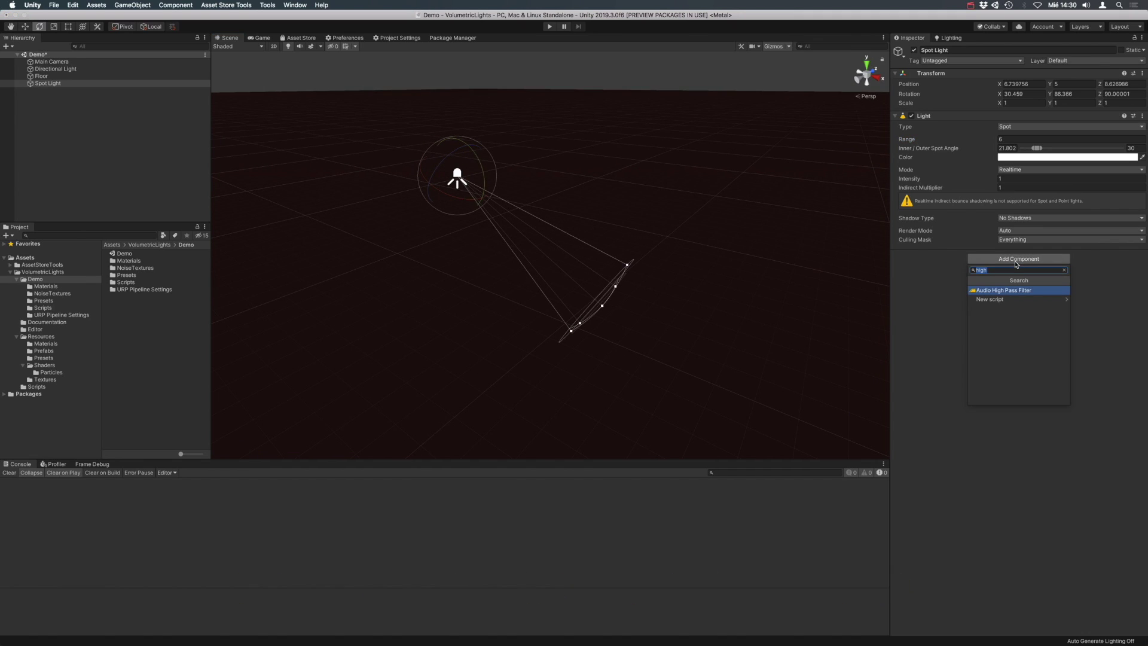
text(vol)
key(Return)
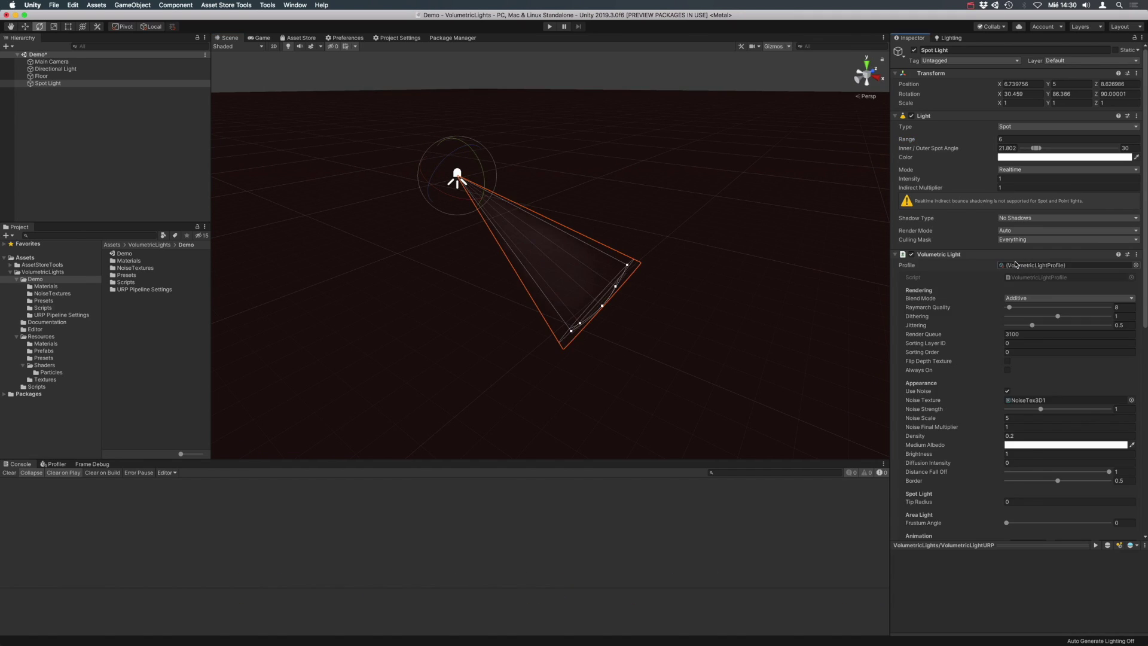
click(552, 172)
click(527, 241)
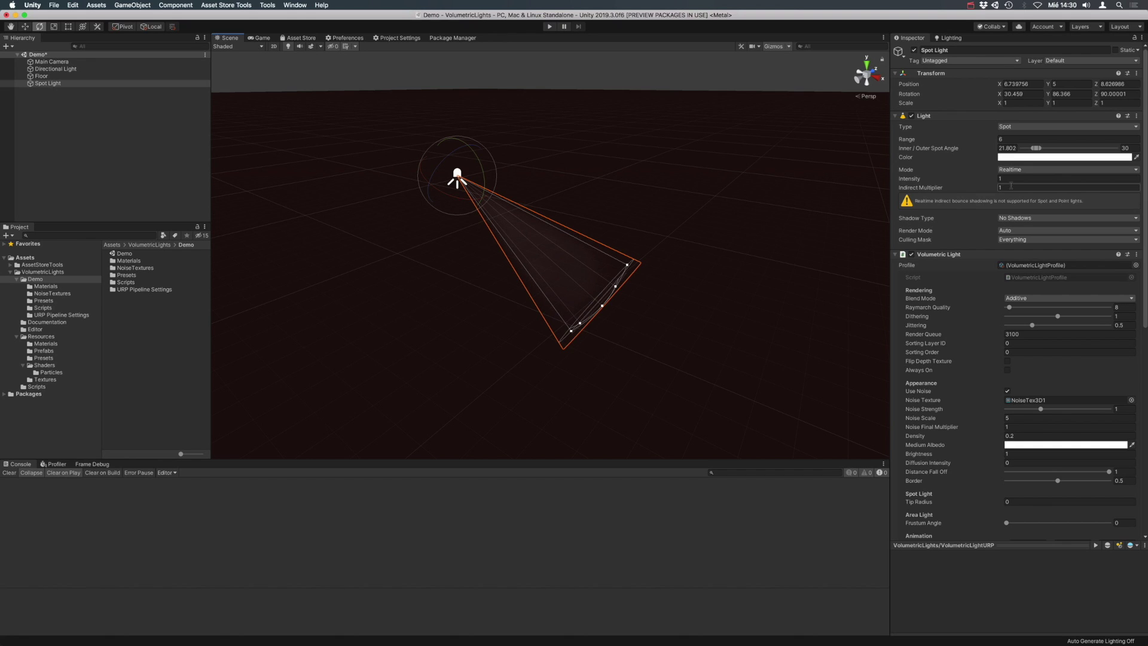
drag(1002, 180, 1008, 181)
right_drag(857, 215, 474, 98)
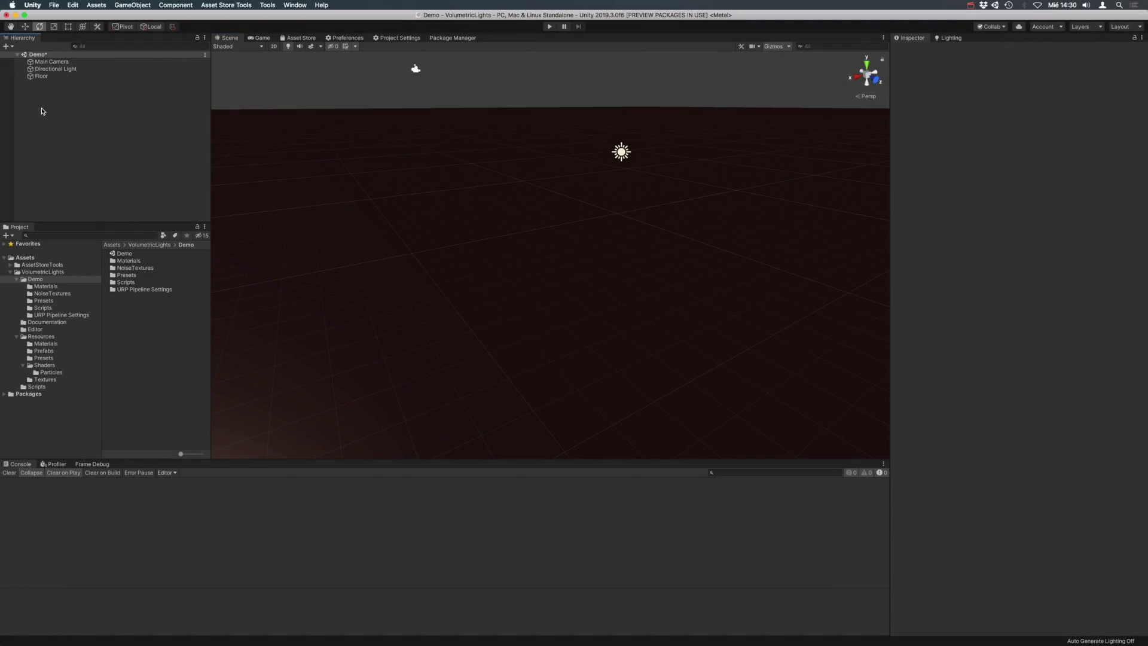
Create a new Volumetric Spot Light in the scene.
right_click(42, 112)
mouse_move(96, 222)
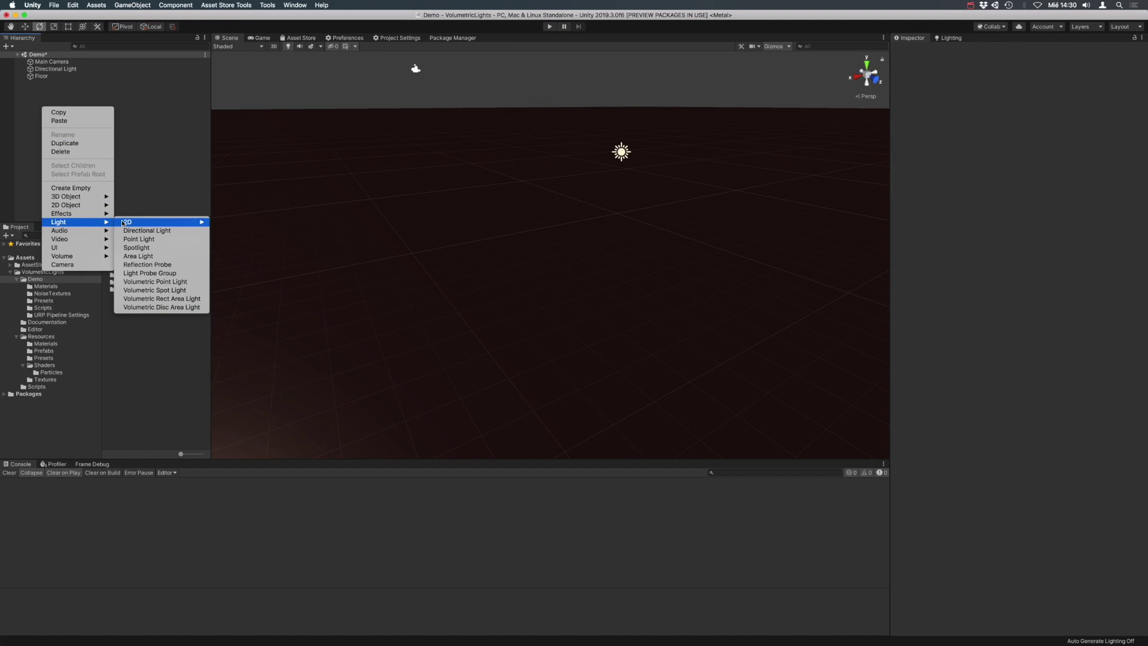
click(179, 293)
right_drag(600, 251, 670, 240)
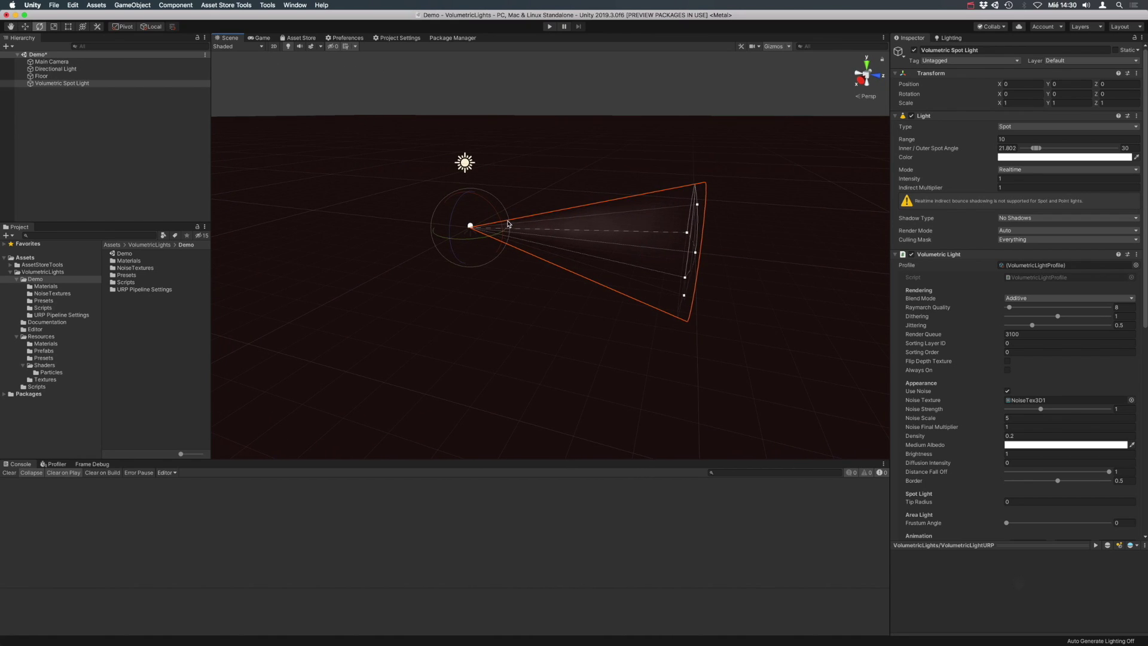
Raise the Volumetric Spot Light to about Y 3.34 and tilt it about 19.6 degrees around X toward the floor.
drag(500, 221, 492, 186)
key(q)
key(e)
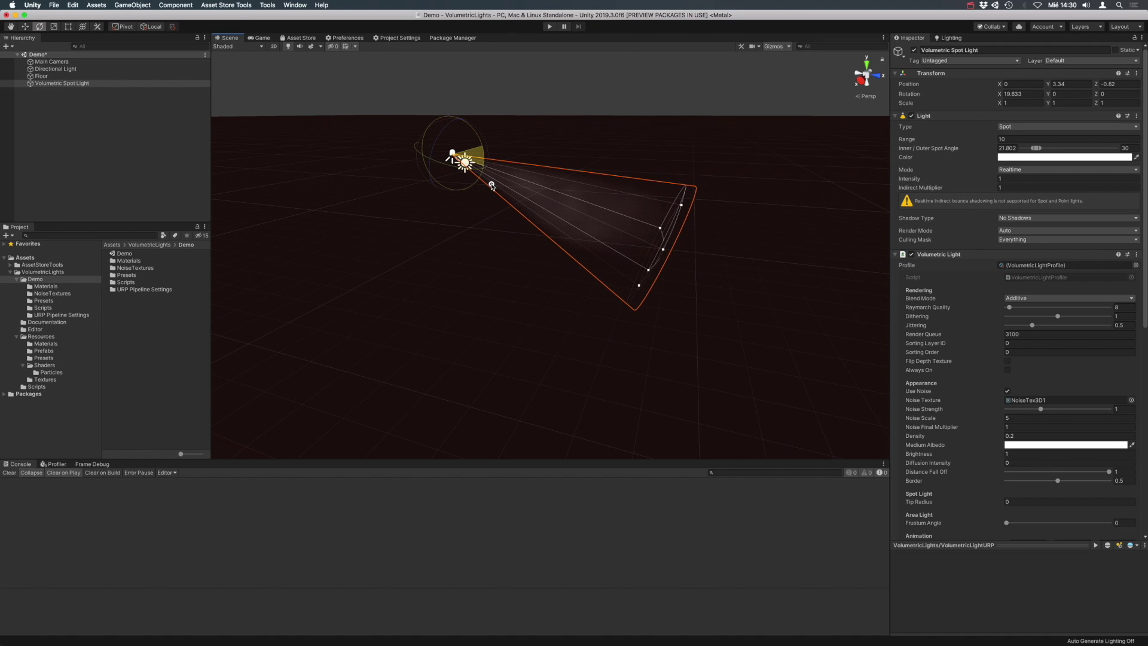
scroll(533, 264, up, 5)
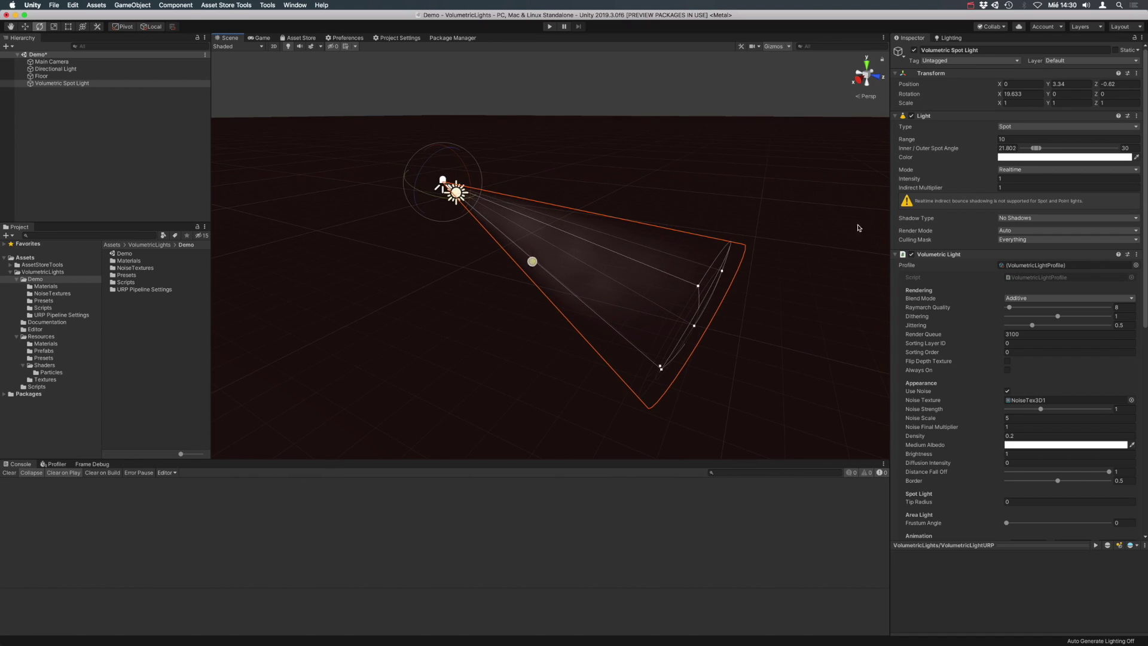
Increase the Volumetric Spot Light's intensity to 1.42.
drag(999, 177, 1003, 178)
alt+drag(514, 225, 419, 197)
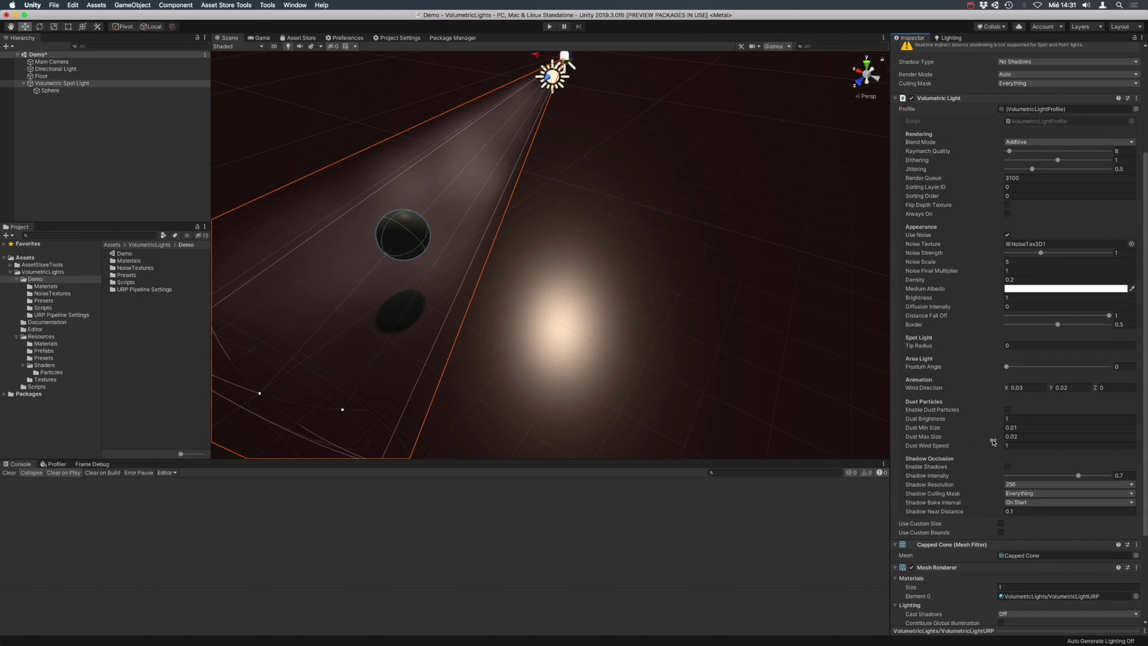
Enable shadow occlusion on the Volumetric Spot Light.
click(1008, 467)
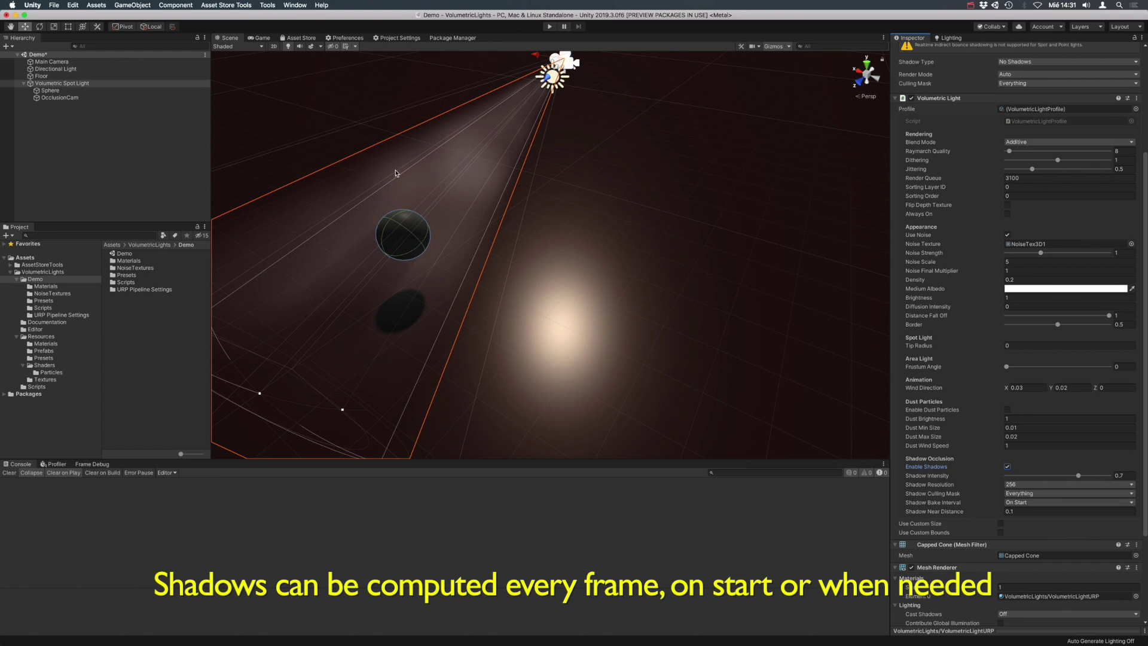
key(f)
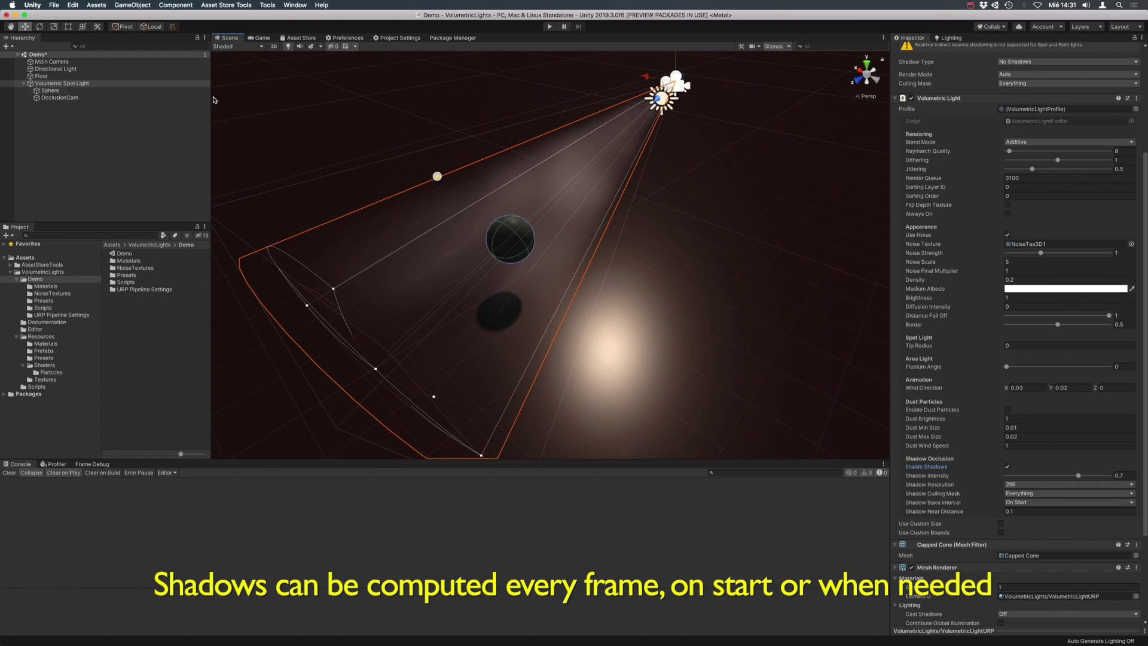
Move the Sphere within the light cone, closer to the light source, to shift its volumetric shadow.
click(90, 90)
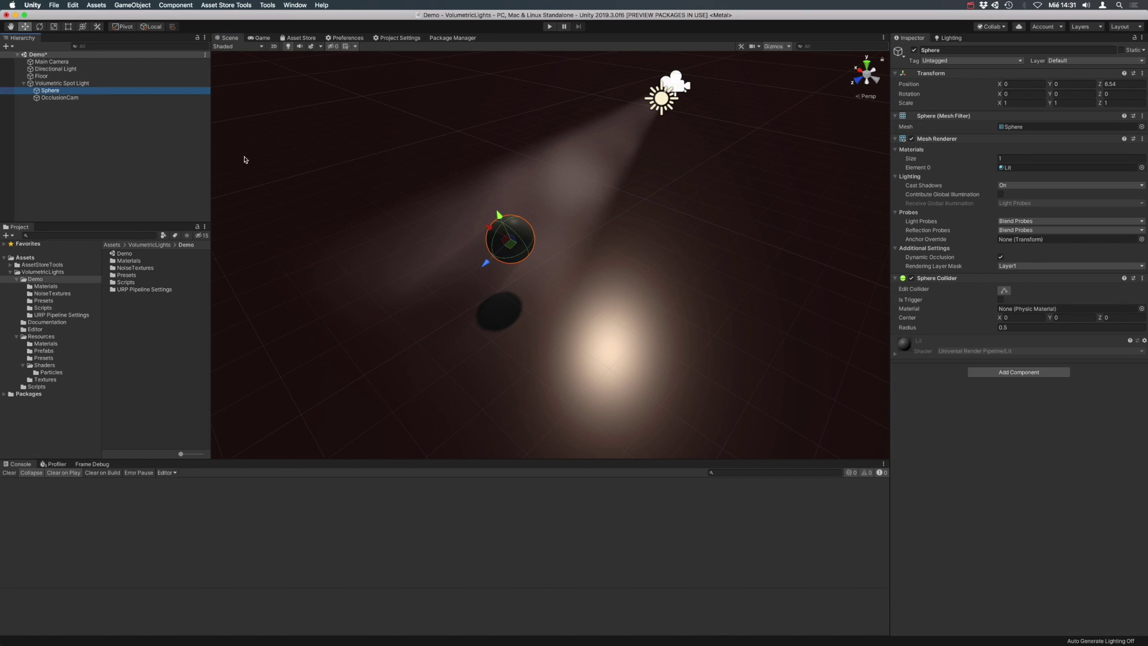
drag(489, 229, 593, 225)
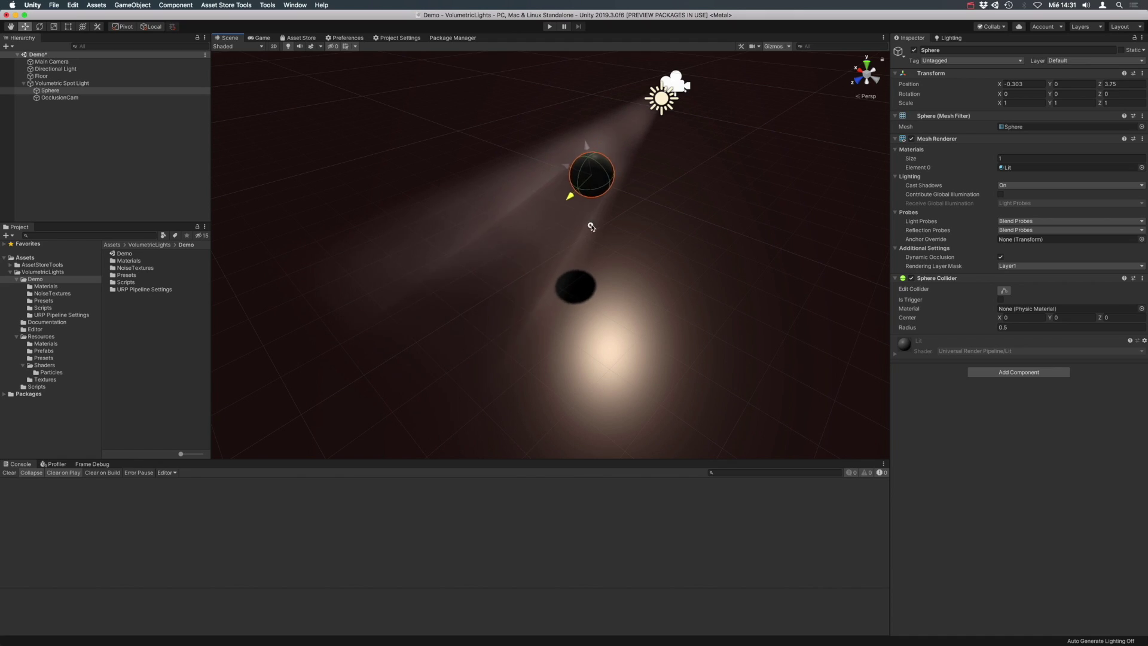
drag(593, 225, 564, 211)
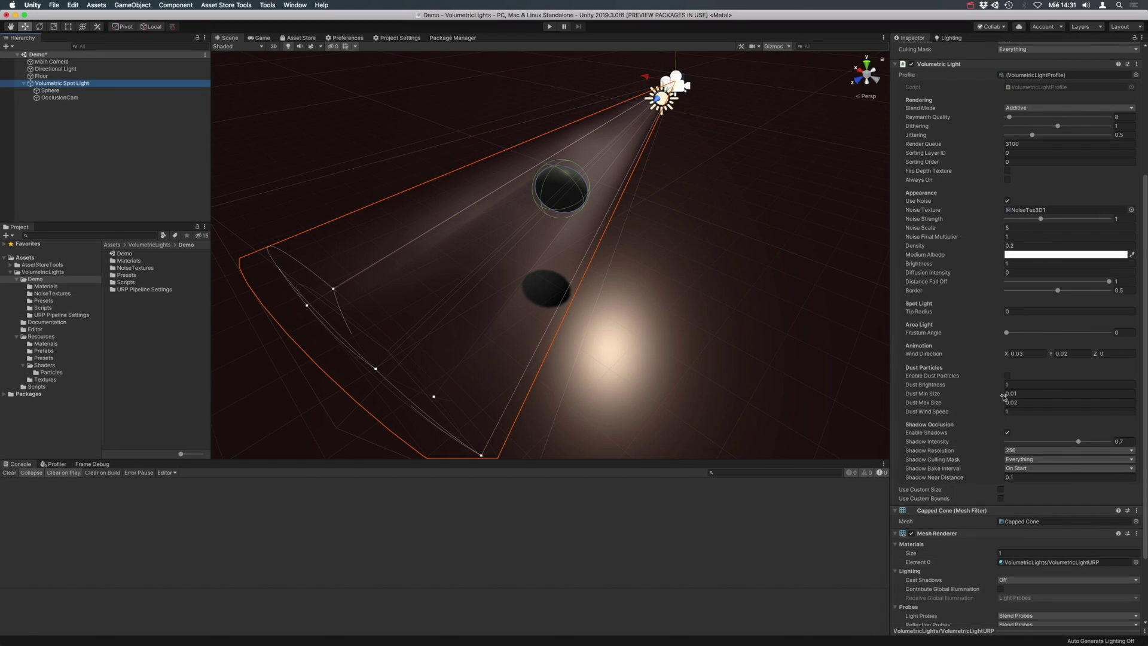
Enable dust particles on the Volumetric Spot Light and enter Play mode.
click(1008, 376)
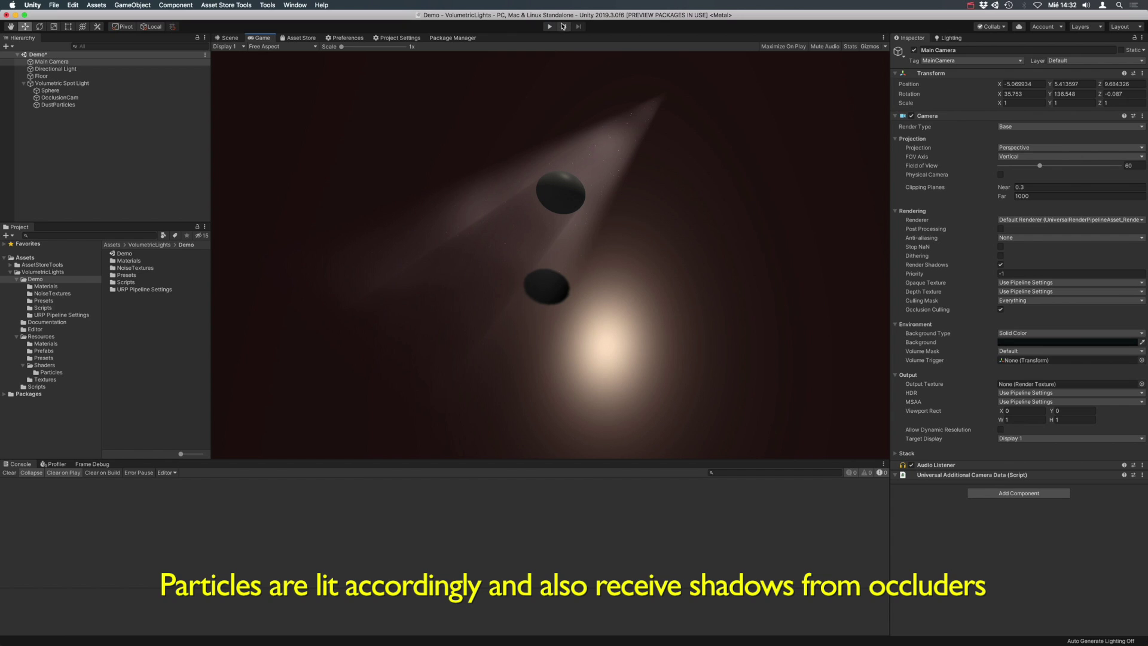
click(549, 27)
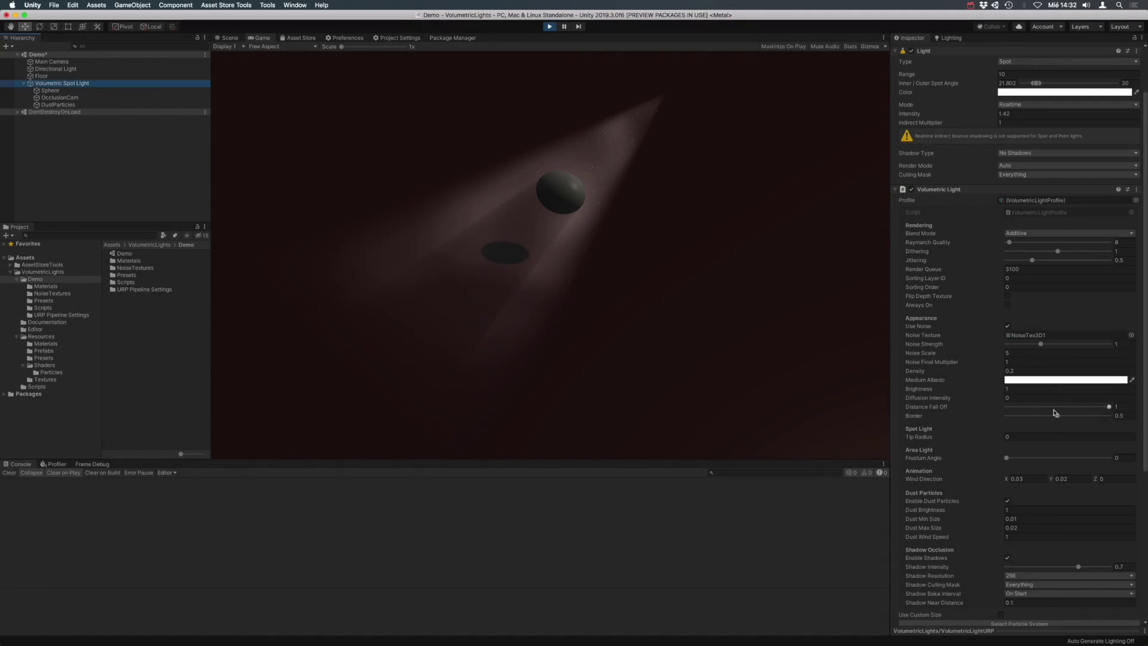
Set the volumetric light's Distance Fall Off to 0.834, Border to 0.955 and Noise Strength to 0.97.
mouse_move(1110, 407)
mouse_down()
mouse_move(1074, 409)
mouse_move(1134, 417)
mouse_move(1108, 417)
mouse_up()
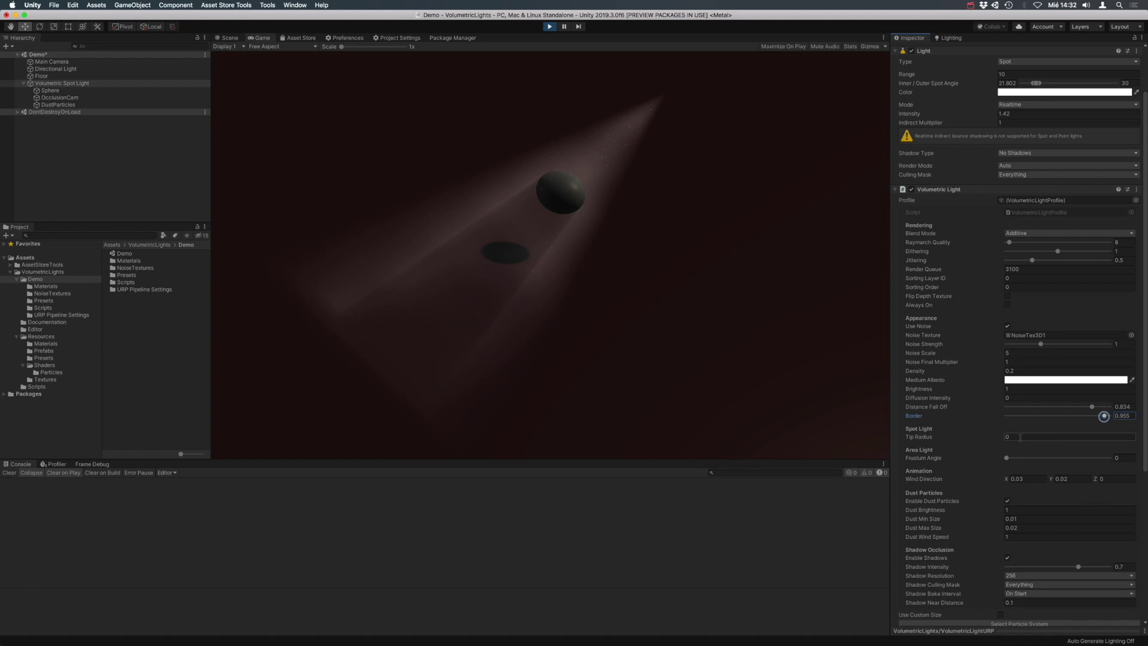
scroll(1105, 416, down, 3)
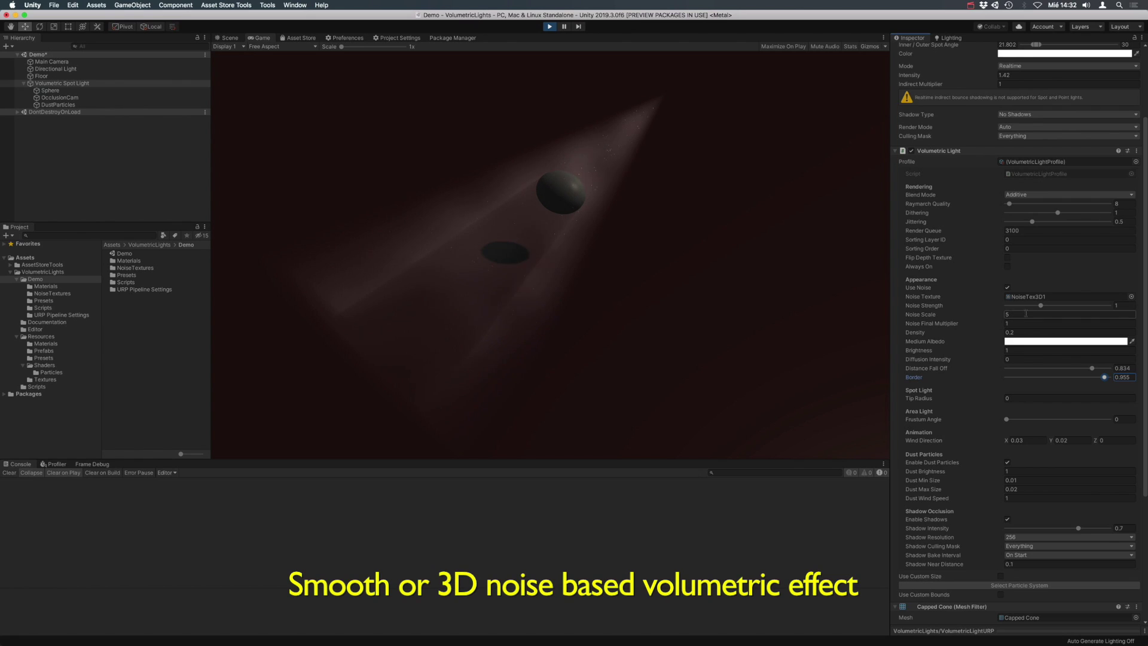
mouse_move(1041, 306)
mouse_down()
mouse_move(1070, 306)
mouse_move(1026, 307)
mouse_move(1041, 308)
mouse_up()
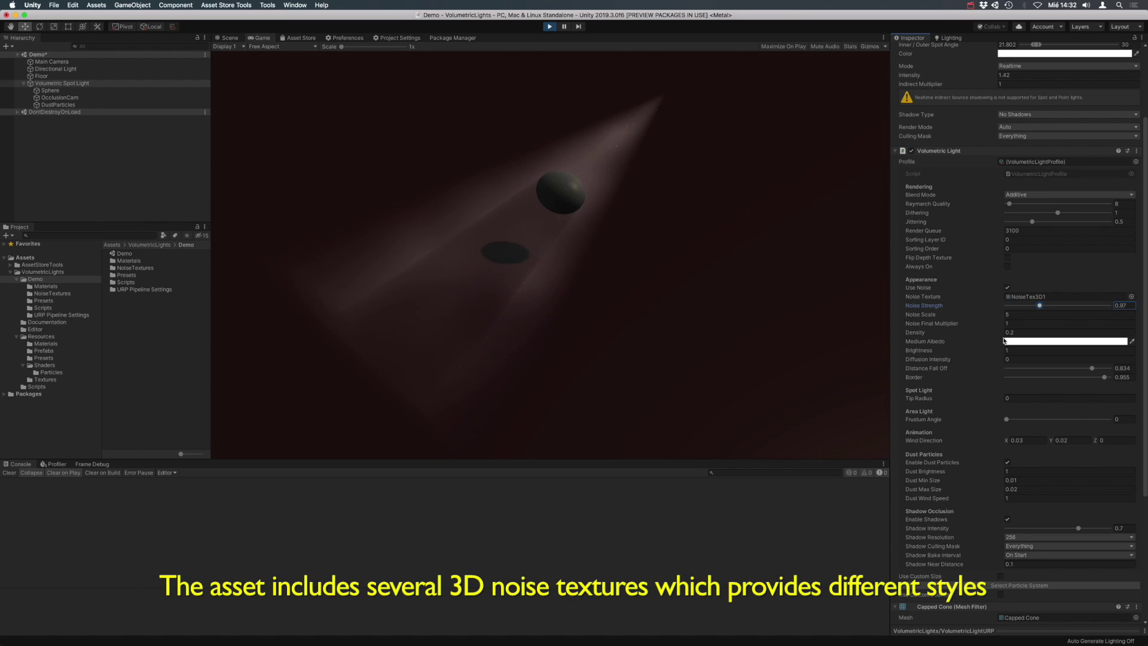
Try different volumetric light densities, including 0.02, and return Density to 0.2.
drag(1004, 335, 1001, 333)
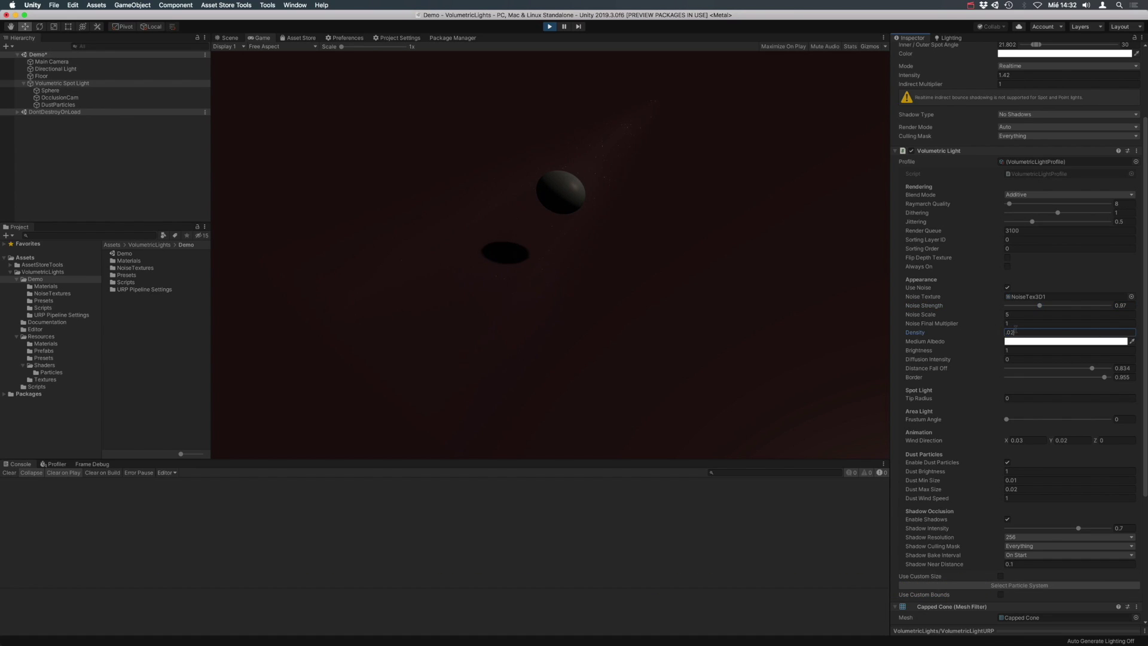
text(2)
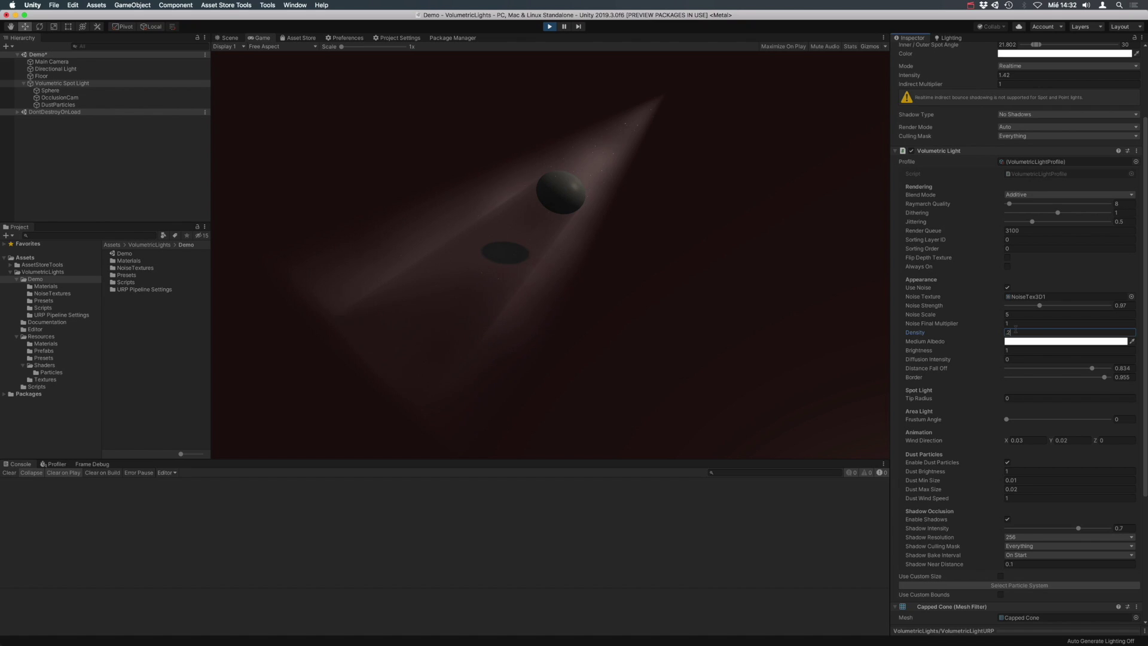
key(BackSpace)
text(0.5)
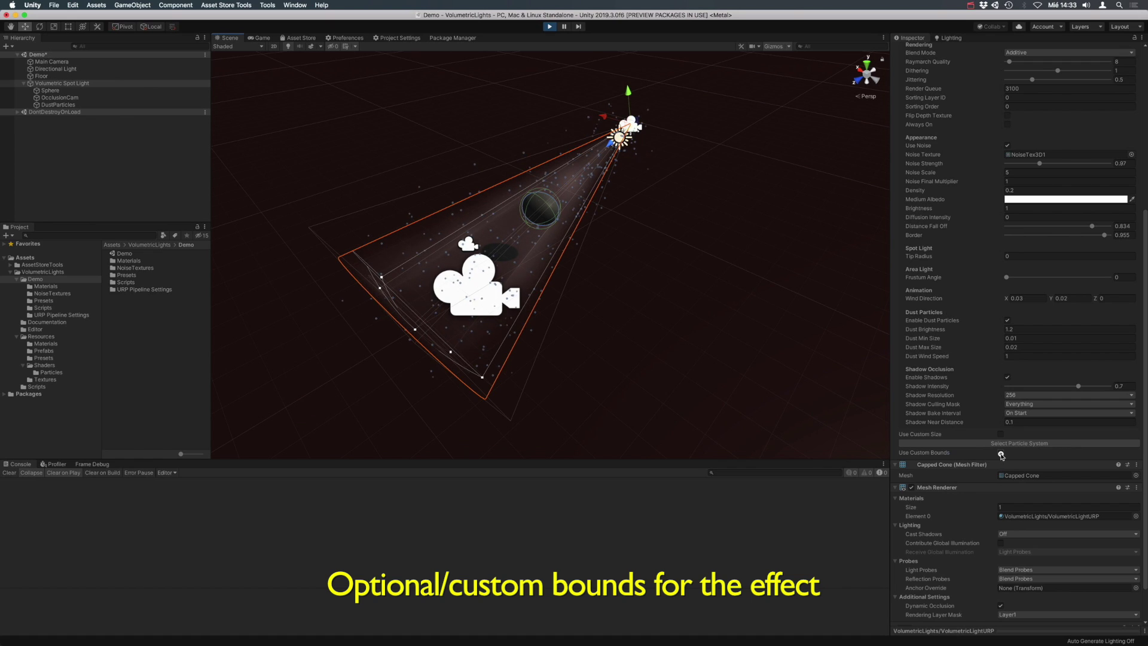
Try custom bounds on the Volumetric Spot Light, resizing the bounding box in the scene to clip the effect.
click(1001, 454)
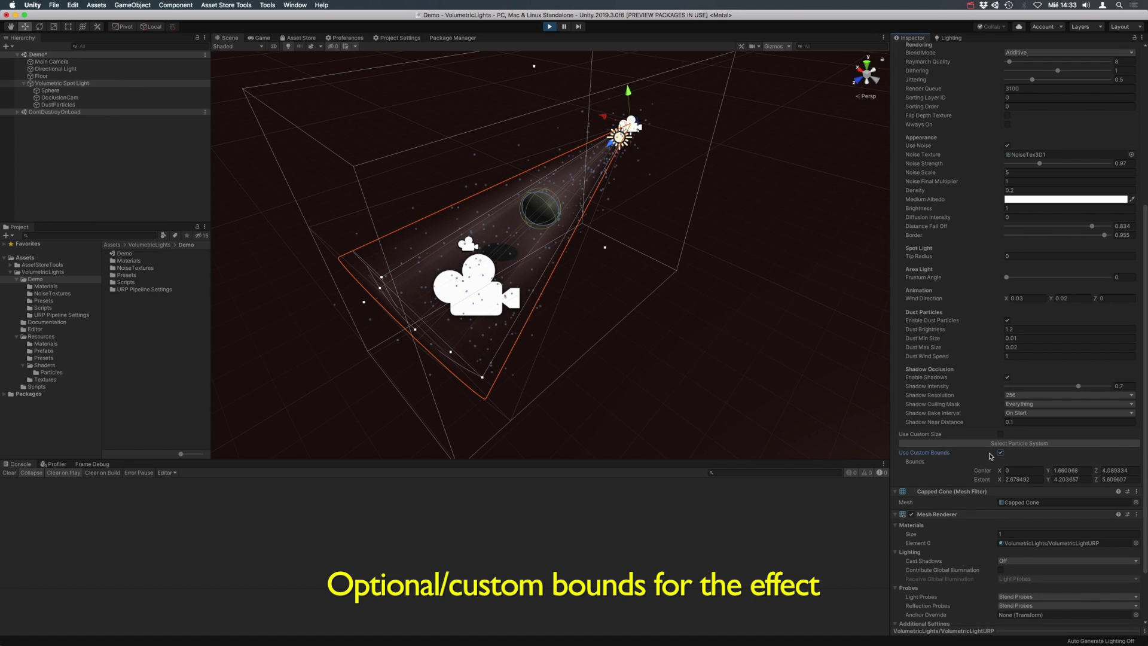
drag(605, 250, 531, 235)
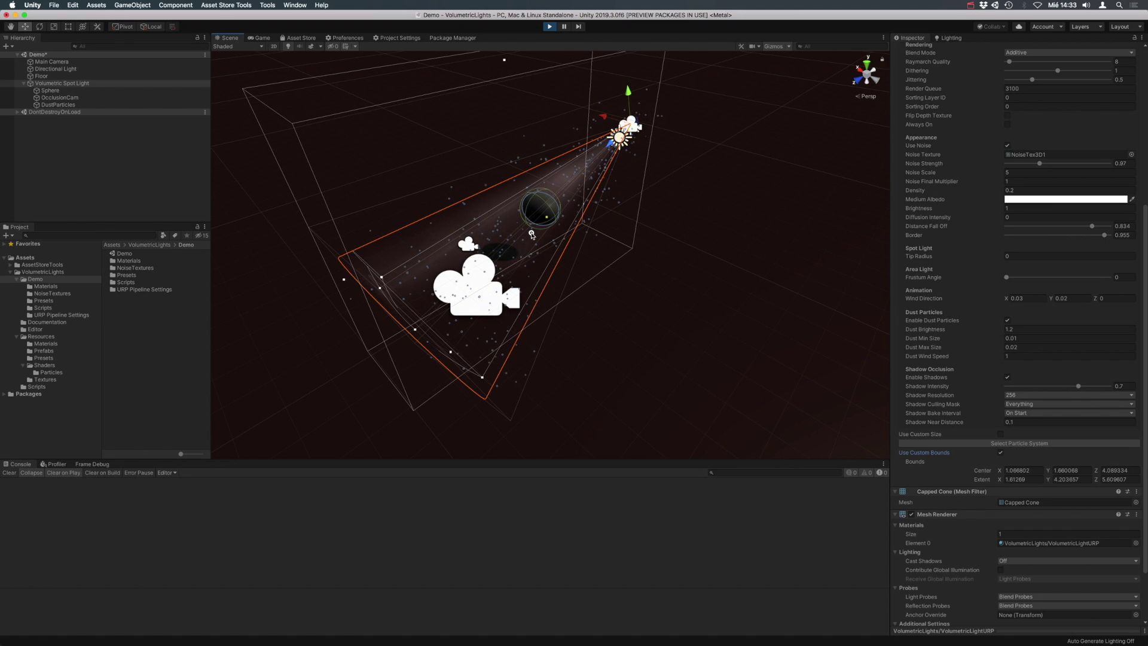
drag(339, 283, 397, 225)
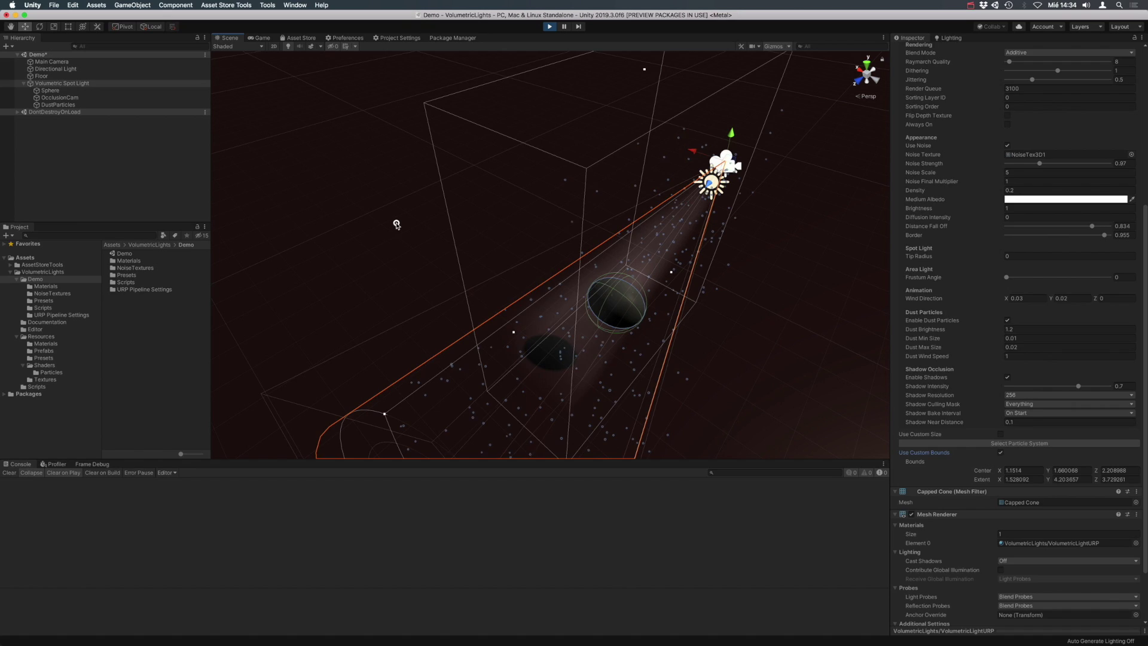
click(397, 225)
alt+drag(792, 357, 726, 310)
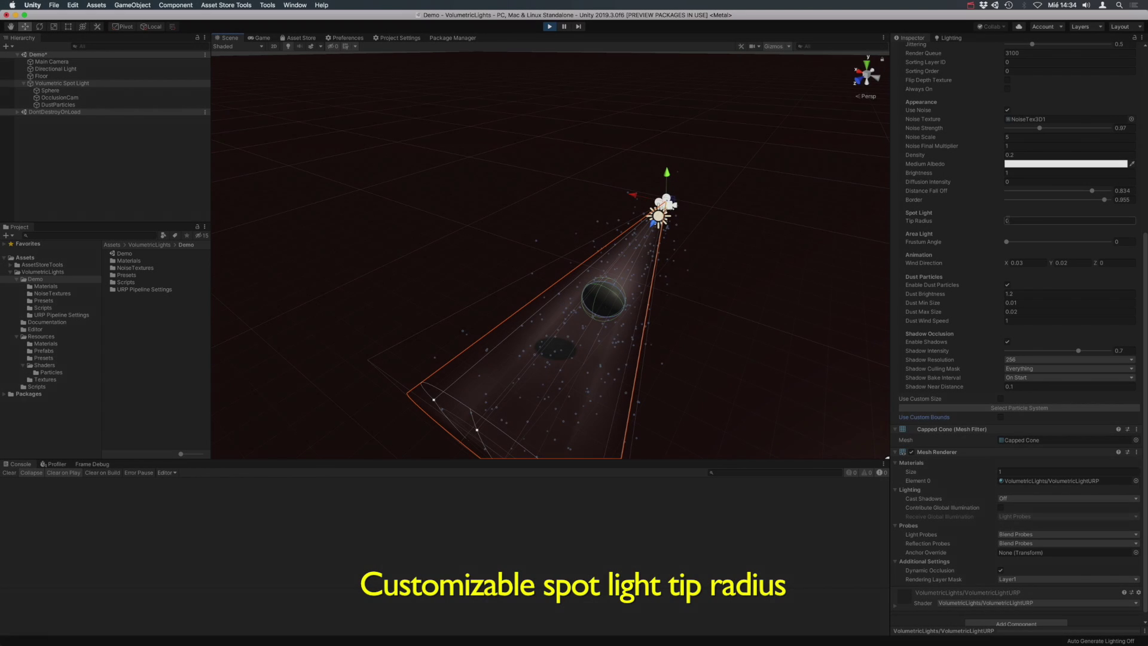
Widen the volumetric spot light's tip by setting Tip Radius to about 0.63.
mouse_move(1038, 222)
mouse_down()
mouse_move(1065, 222)
mouse_move(1018, 225)
mouse_up()
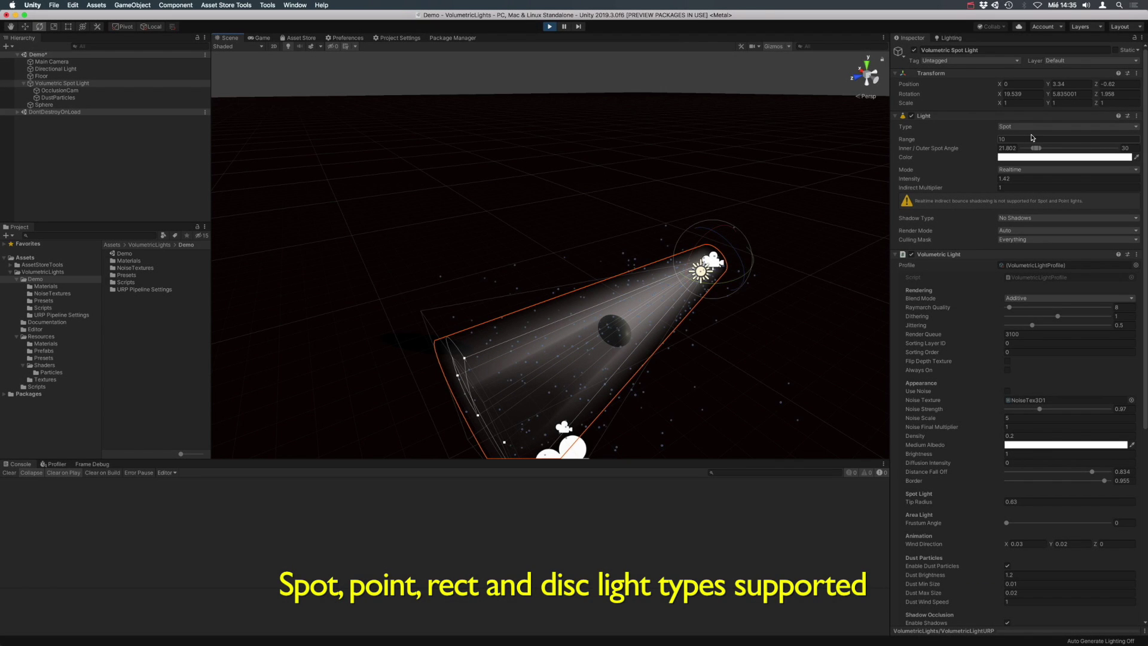
Try the volumetric light as a Point light with its Density set to 0.02.
click(1029, 127)
click(1029, 142)
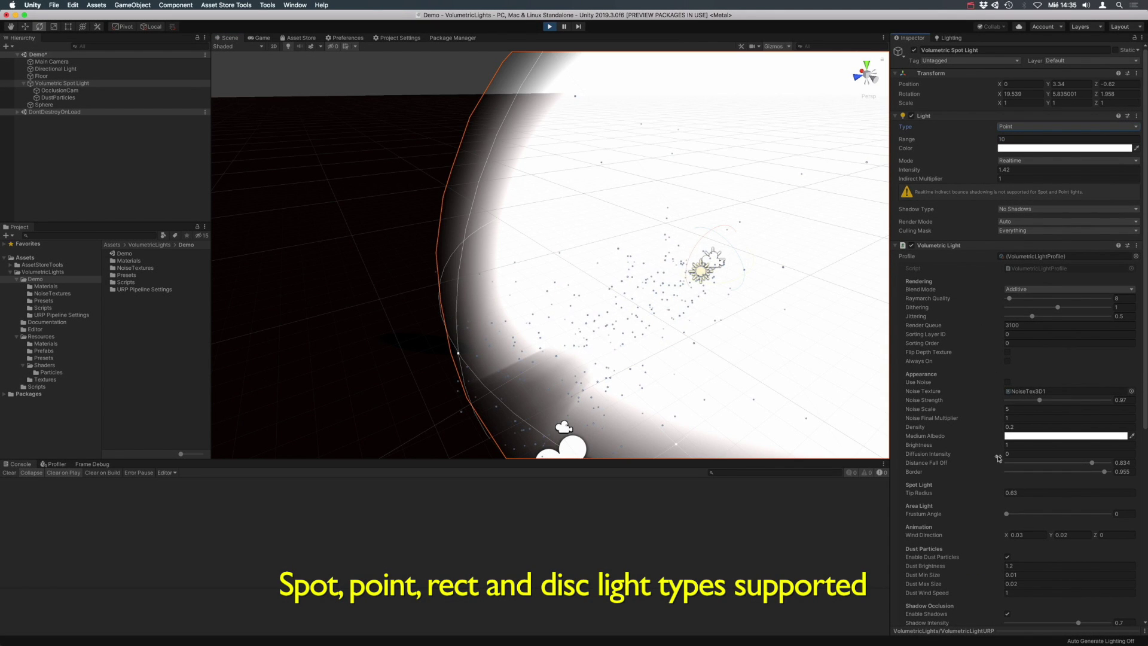
click(1025, 427)
text(0.02)
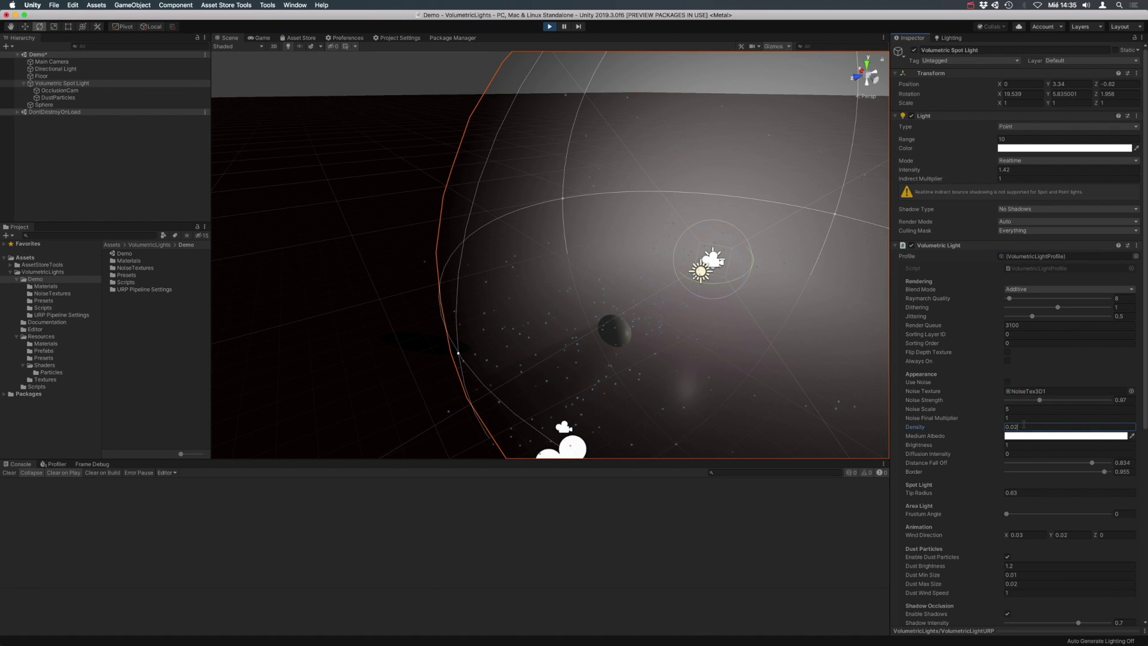
double_click(86, 84)
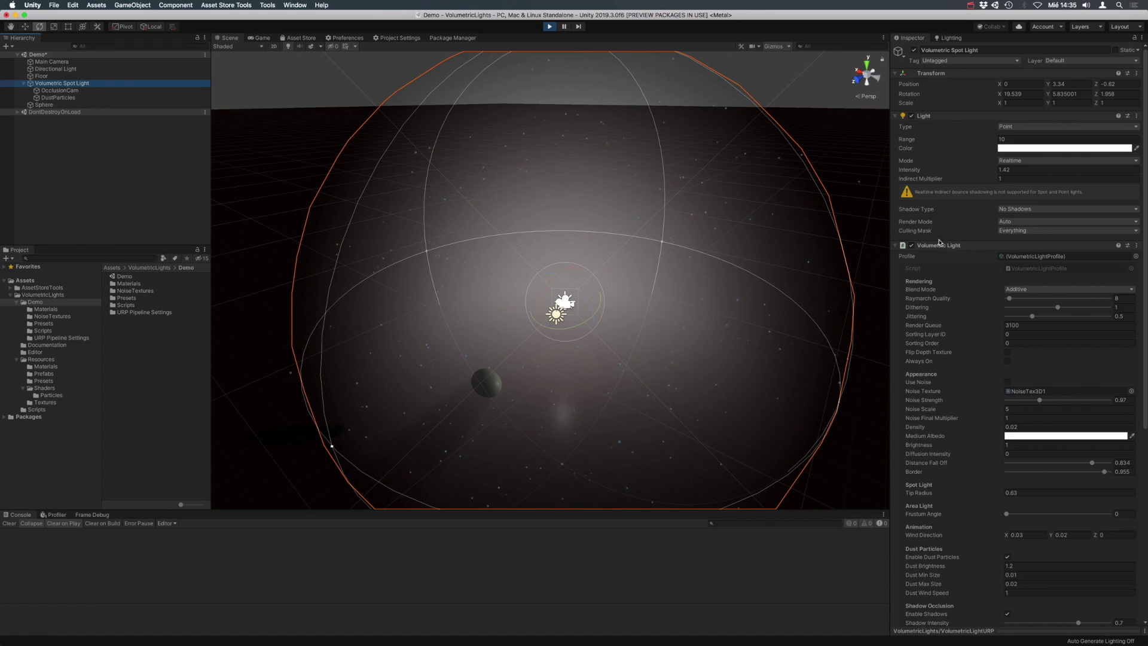
Change the volumetric light's type to Area (baked only) and adjust the area light's width and height.
click(1014, 127)
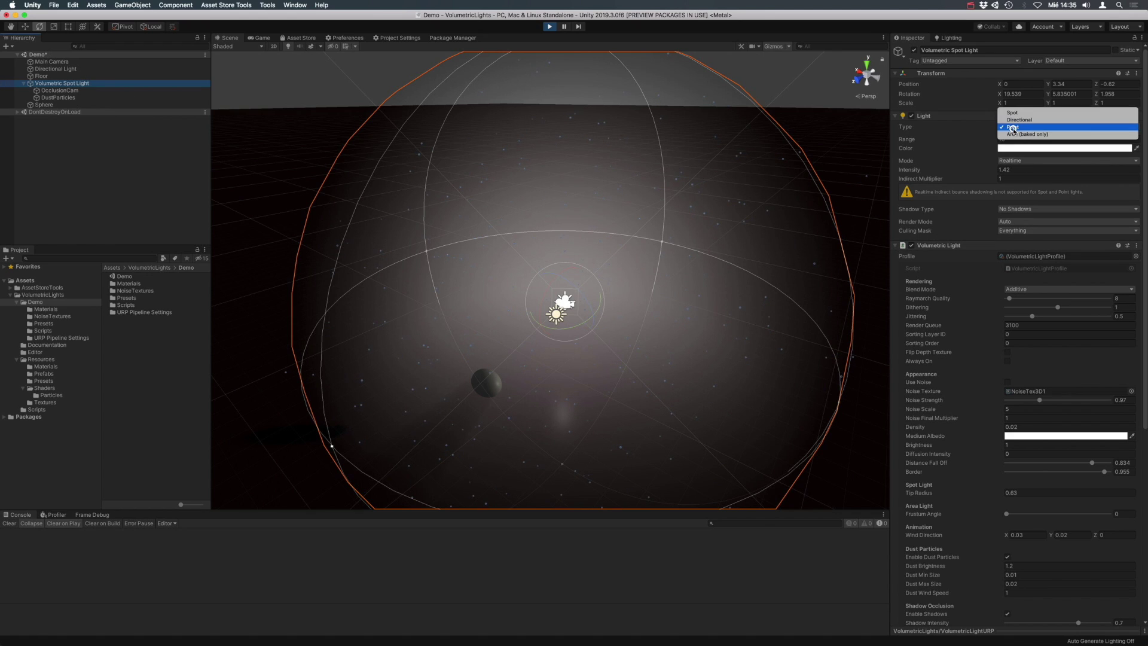
click(1017, 134)
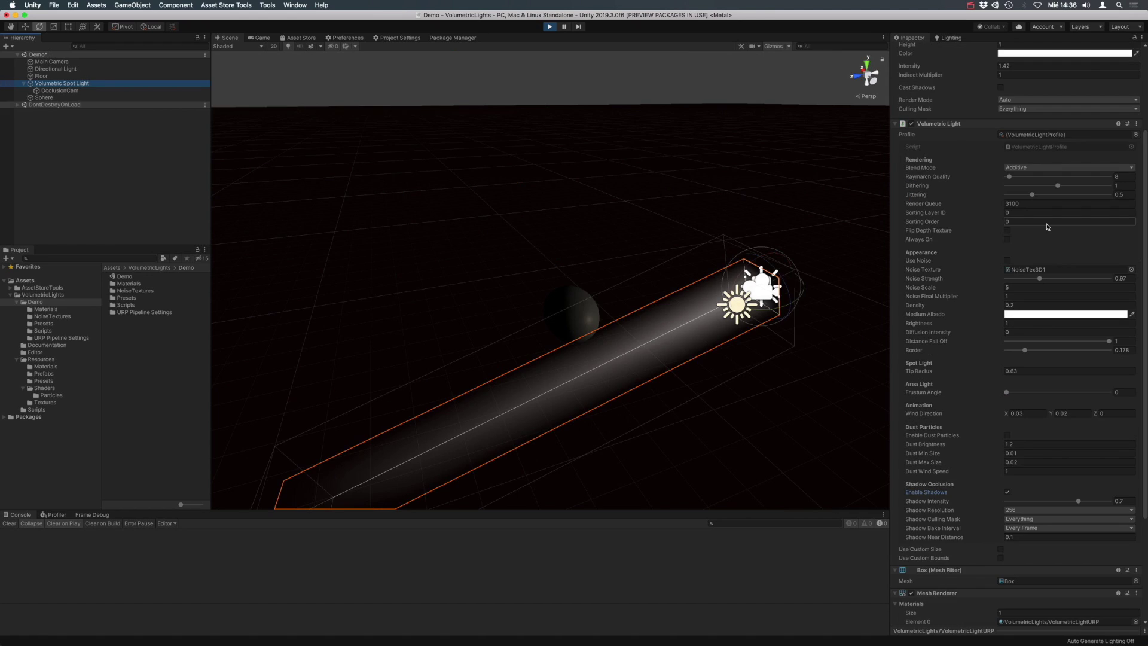
scroll(1048, 227, up, 4)
drag(998, 157, 1042, 166)
drag(1057, 169, 1017, 174)
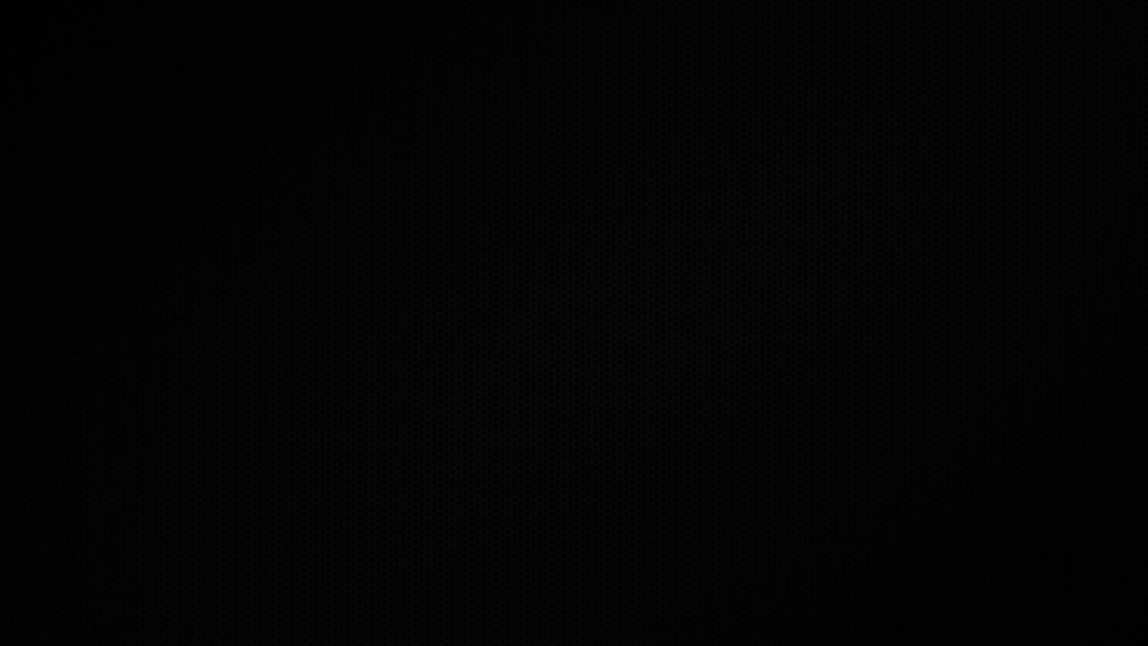